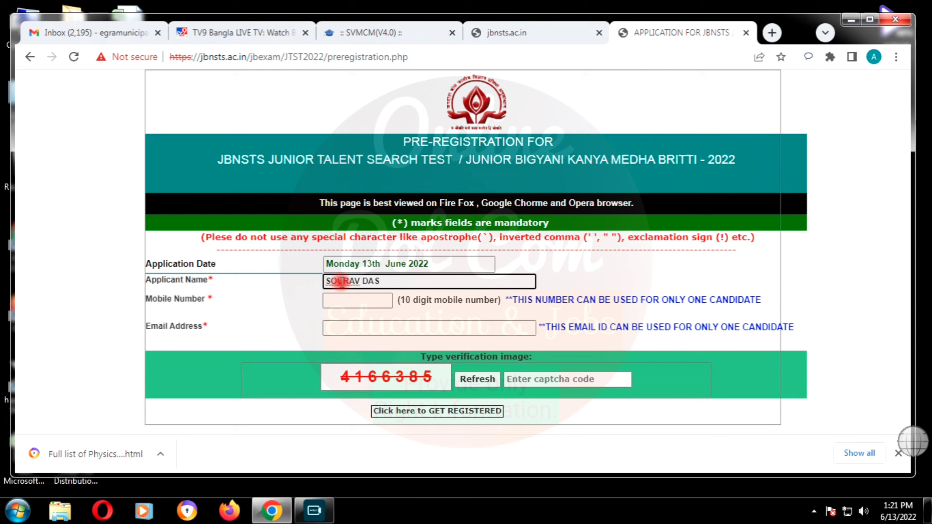
Enter the applicant's mobile number and e-mail address so the OTP prompt appears
{"action": "key", "text": "Tab"}
{"action": "type", "text": "70016"}
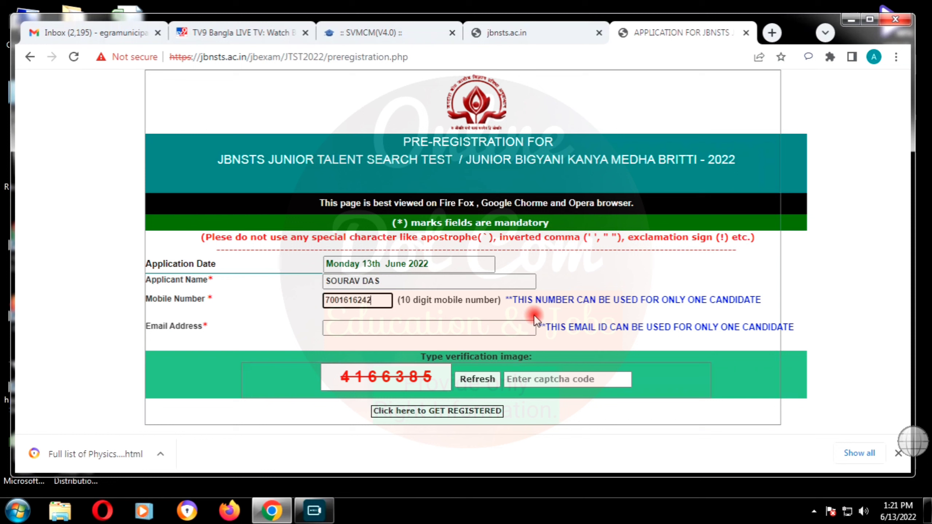
{"action": "left_click", "coordinate": [385, 326]}
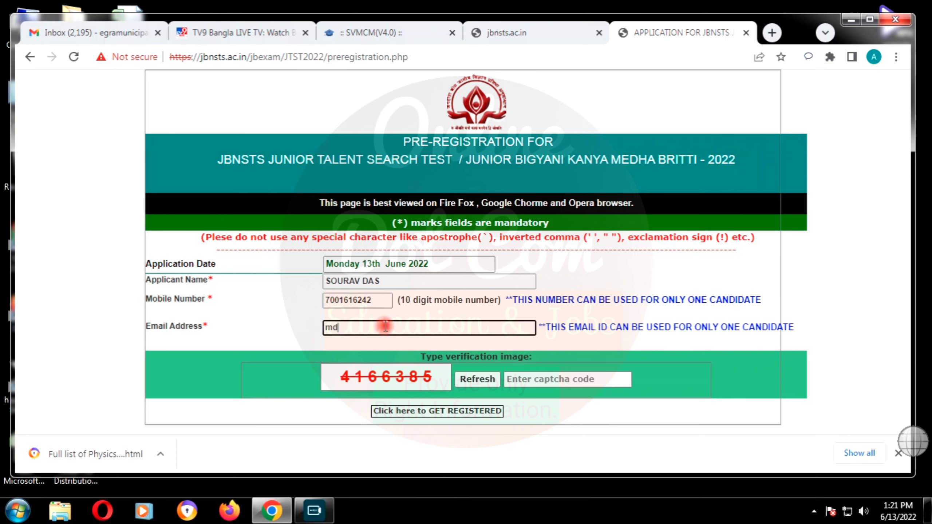
{"action": "key", "text": "Tab"}
{"action": "left_click", "coordinate": [333, 167]}
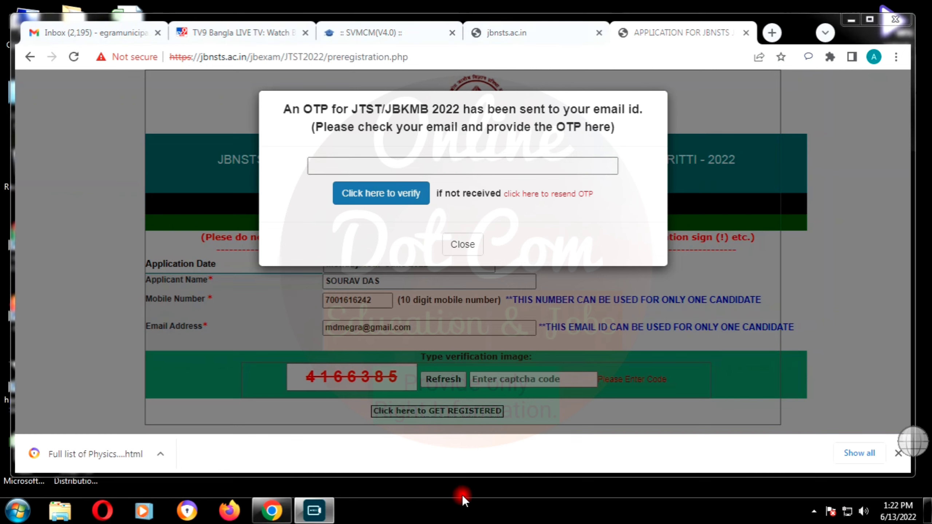
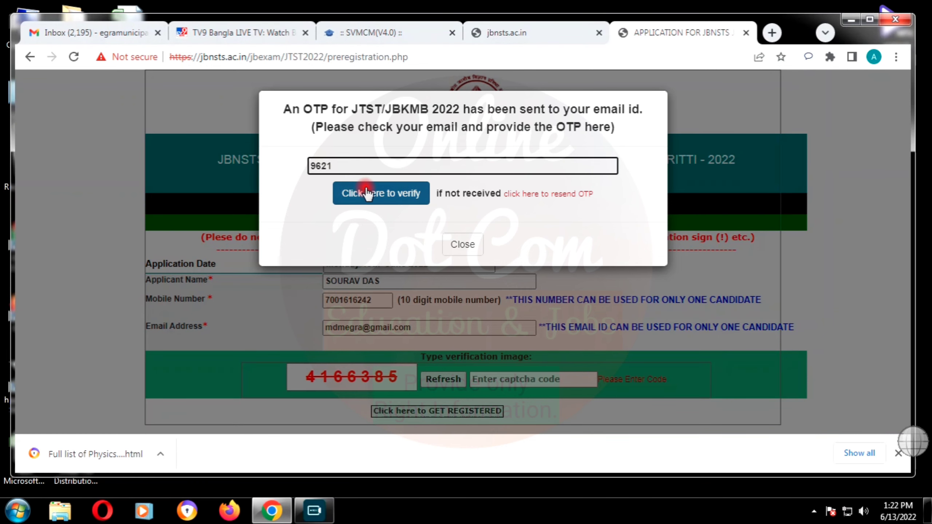
Verify the emailed OTP, enter the captcha code and submit the pre-registration
{"action": "left_click", "coordinate": [363, 194]}
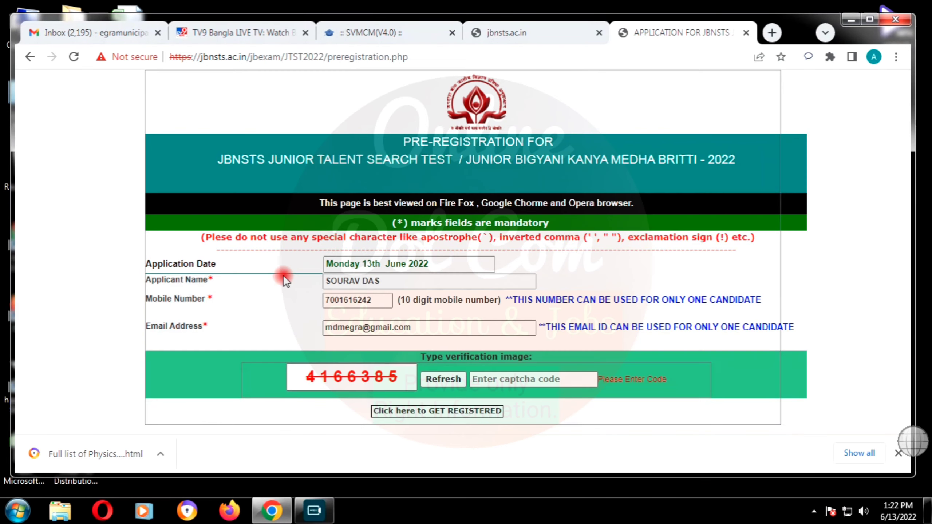
{"action": "left_click", "coordinate": [532, 384]}
{"action": "left_click", "coordinate": [530, 382]}
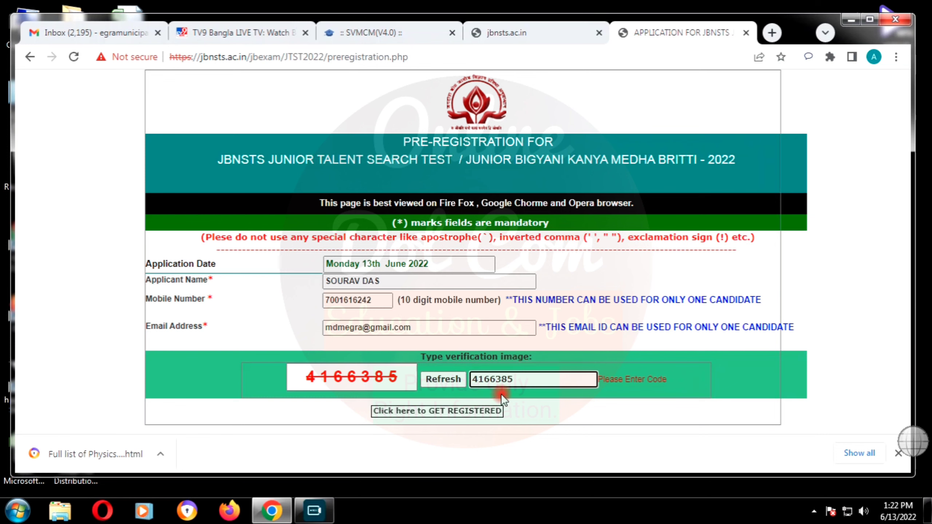
{"action": "left_click", "coordinate": [432, 413]}
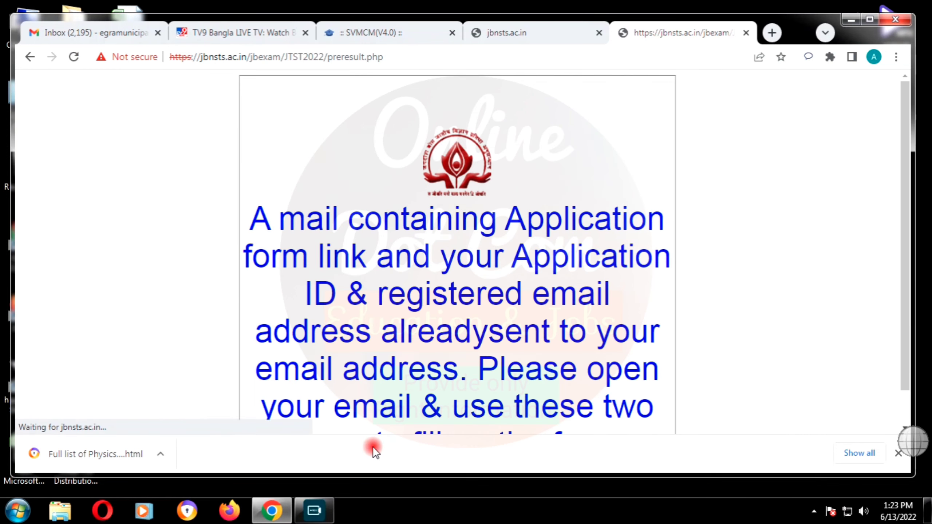
{"action": "scroll", "coordinate": [327, 258], "scroll_direction": "down", "scroll_amount": 1}
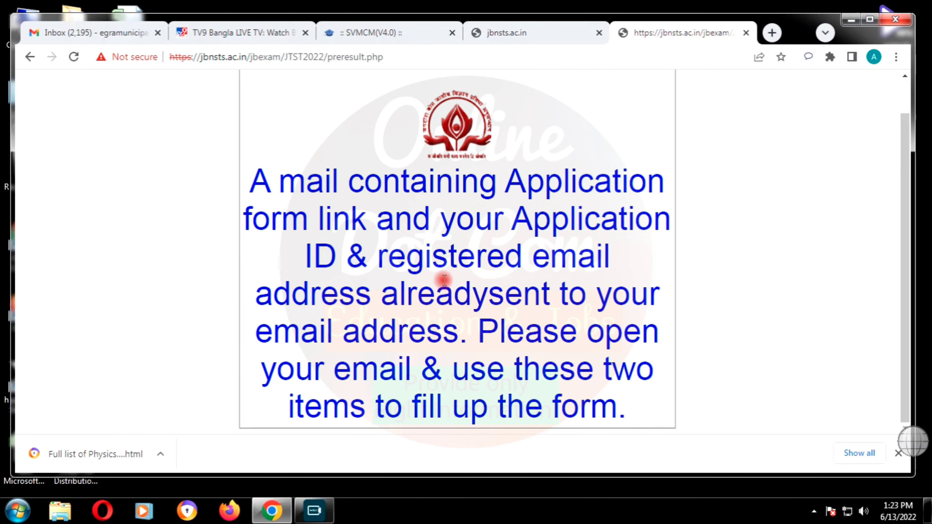
{"action": "scroll", "coordinate": [412, 266], "scroll_direction": "up", "scroll_amount": 1}
{"action": "scroll", "coordinate": [416, 354], "scroll_direction": "down", "scroll_amount": 1}
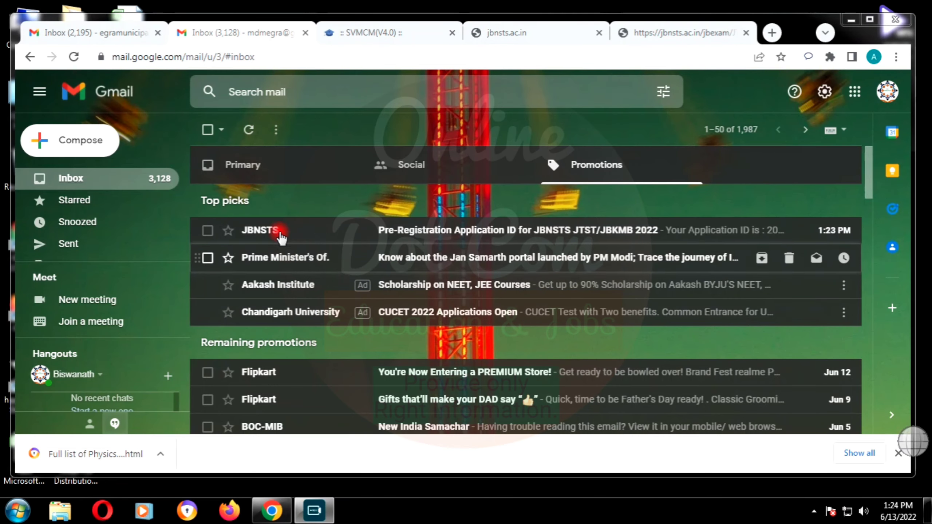
Open the JBNSTS pre-registration e-mail in Gmail and follow its 'Click here to proceed' link
{"action": "left_click", "coordinate": [577, 237]}
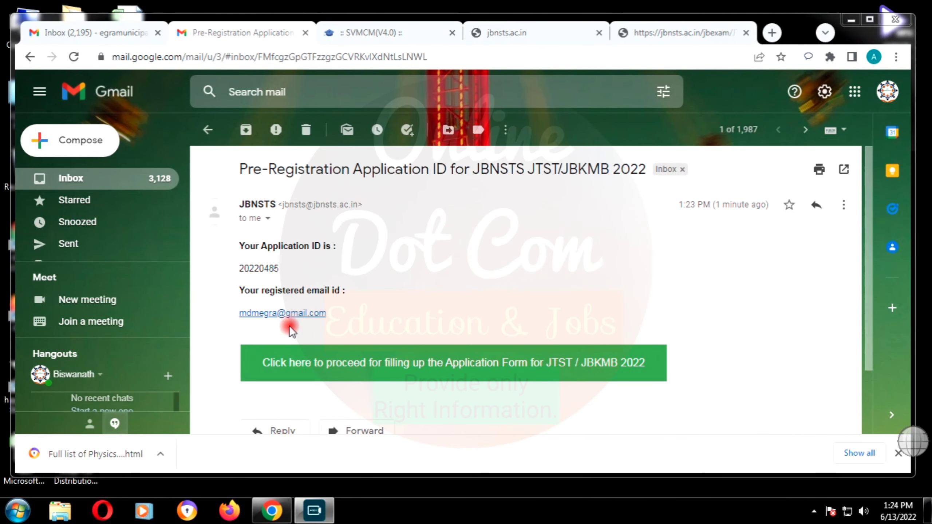
{"action": "left_click", "coordinate": [486, 371]}
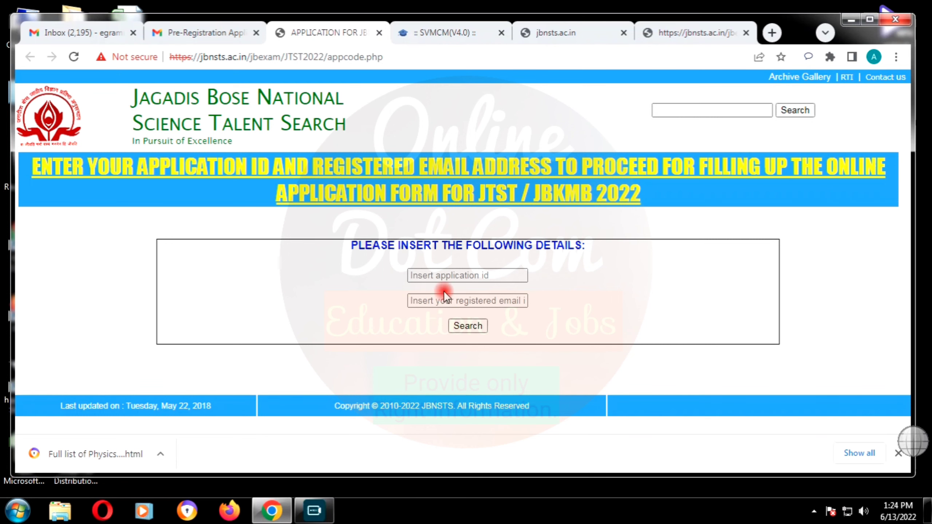
Copy the application ID from the Gmail e-mail into the application ID field
{"action": "left_click", "coordinate": [194, 32]}
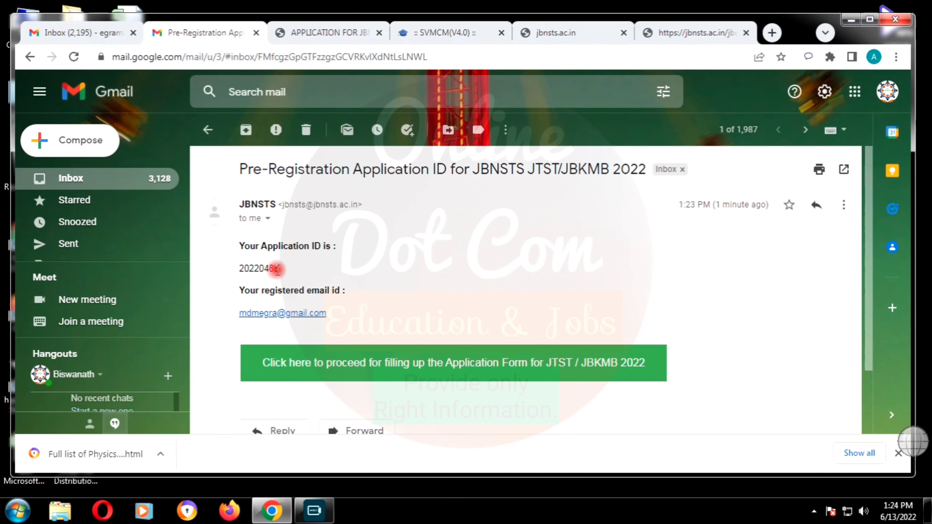
{"action": "left_click_drag", "start_coordinate": [279, 269], "coordinate": [242, 266]}
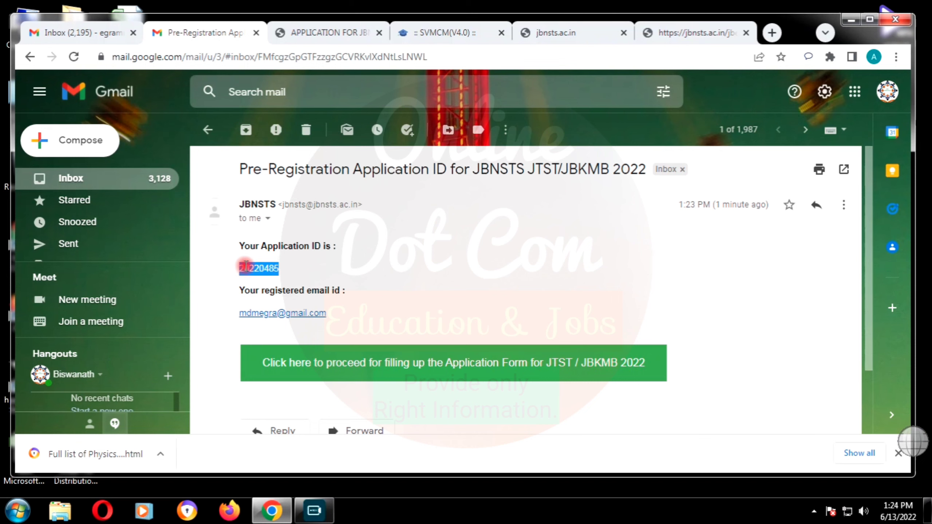
{"action": "right_click", "coordinate": [262, 269]}
{"action": "left_click", "coordinate": [273, 280]}
{"action": "left_click", "coordinate": [326, 33]}
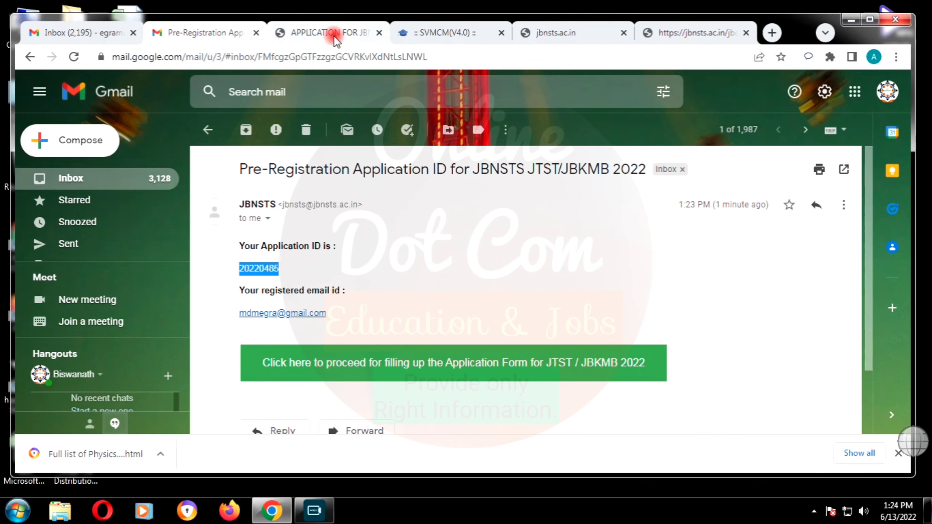
{"action": "left_click", "coordinate": [449, 273]}
{"action": "right_click", "coordinate": [453, 278]}
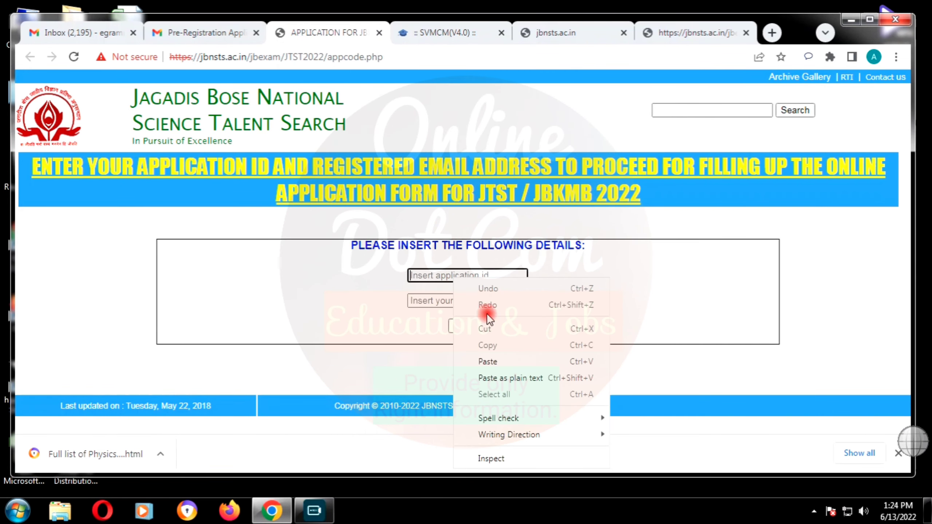
{"action": "left_click", "coordinate": [487, 361]}
{"action": "left_click", "coordinate": [464, 301]}
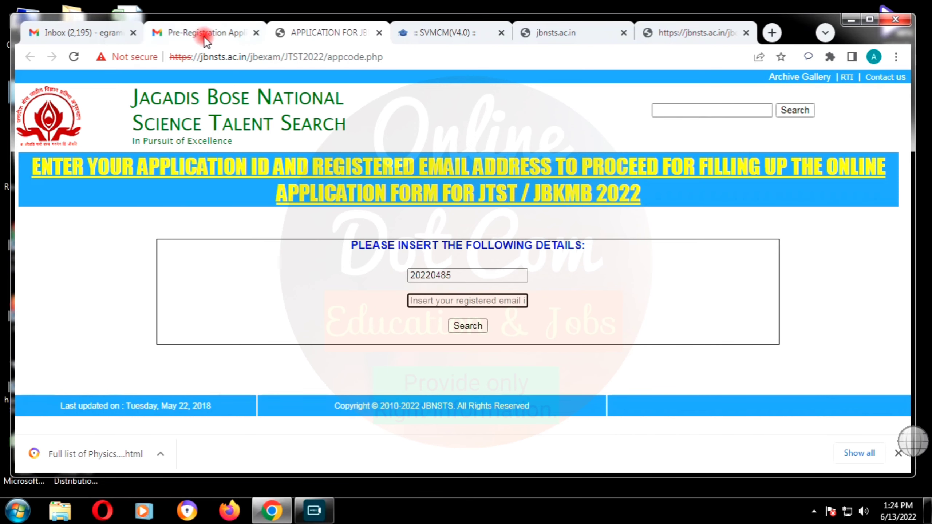
Copy the registered e-mail address into its field and search to open the form
{"action": "left_click", "coordinate": [204, 33]}
{"action": "left_click_drag", "start_coordinate": [325, 312], "coordinate": [239, 314]}
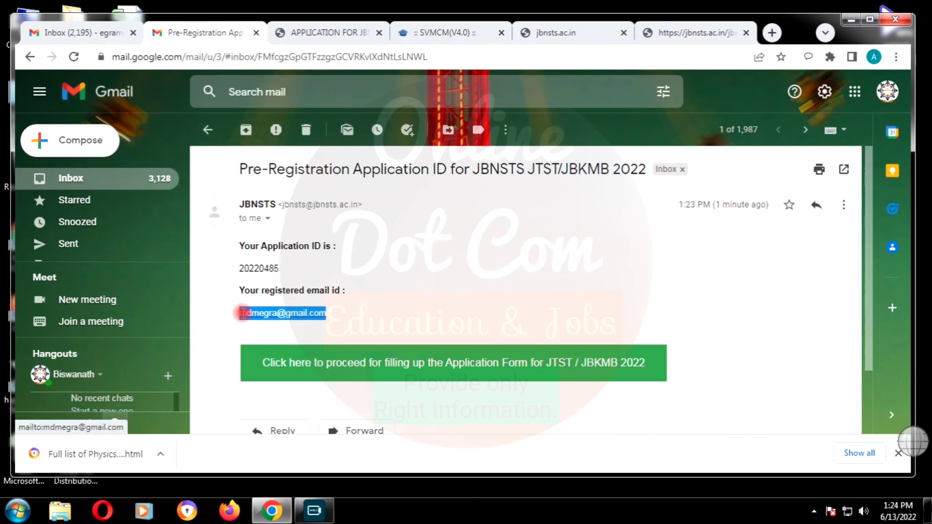
{"action": "right_click", "coordinate": [243, 314]}
{"action": "left_click", "coordinate": [273, 232]}
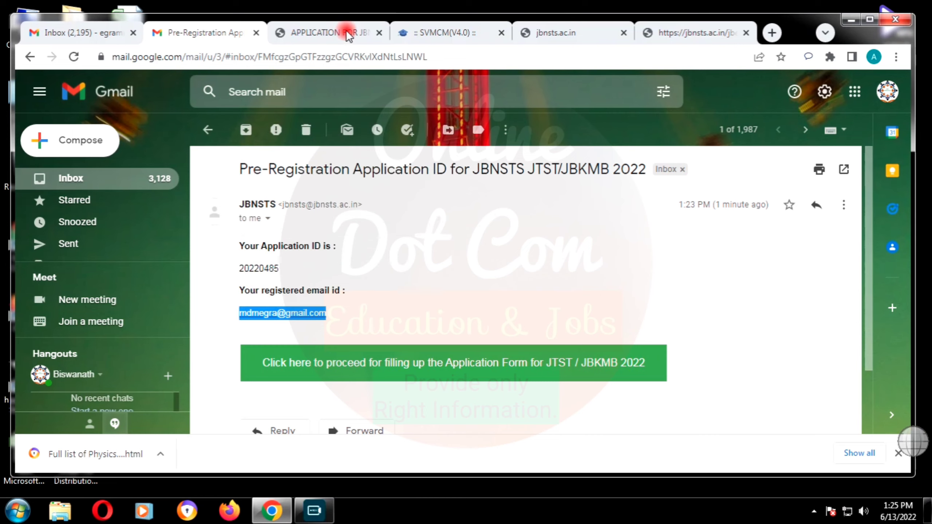
{"action": "left_click", "coordinate": [328, 33]}
{"action": "right_click", "coordinate": [459, 302]}
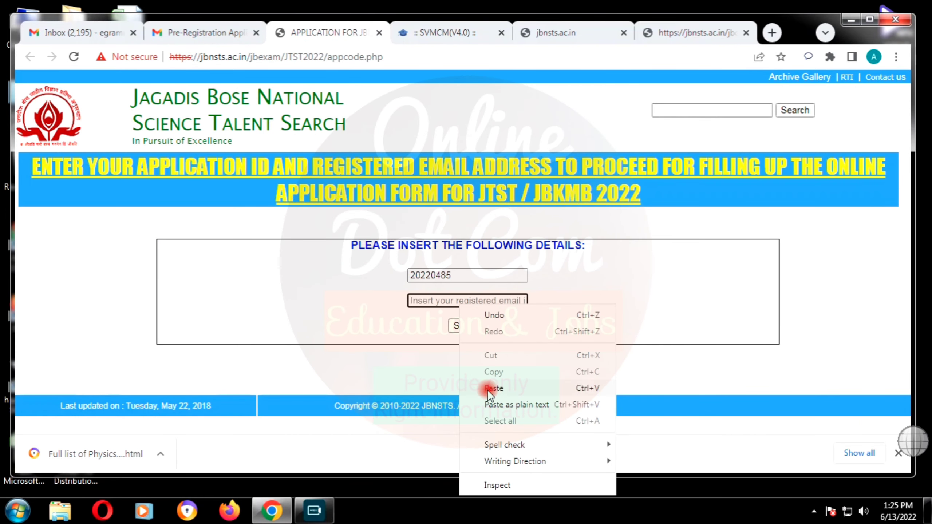
{"action": "left_click", "coordinate": [487, 388]}
{"action": "left_click", "coordinate": [473, 330]}
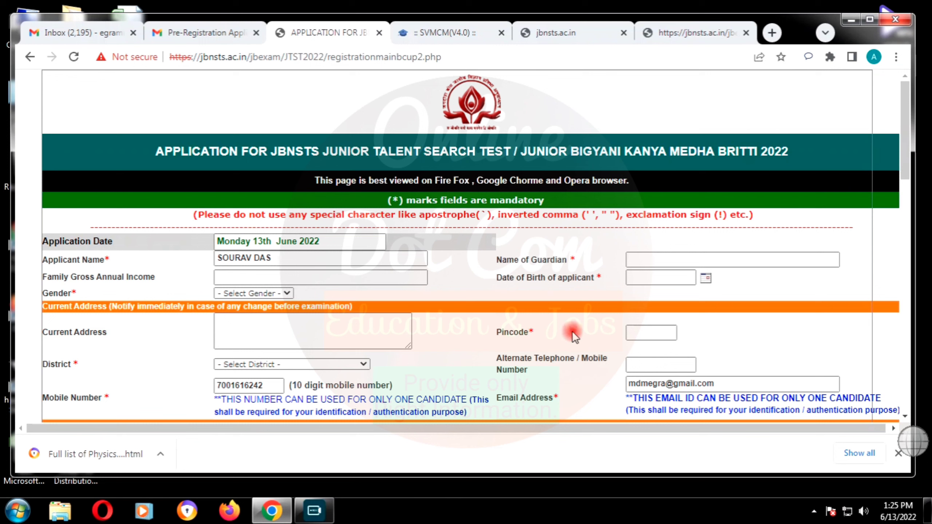
Set family income to 200000, gender to Male, and enter the guardian's name
{"action": "left_click", "coordinate": [246, 276]}
{"action": "type", "text": "40000"}
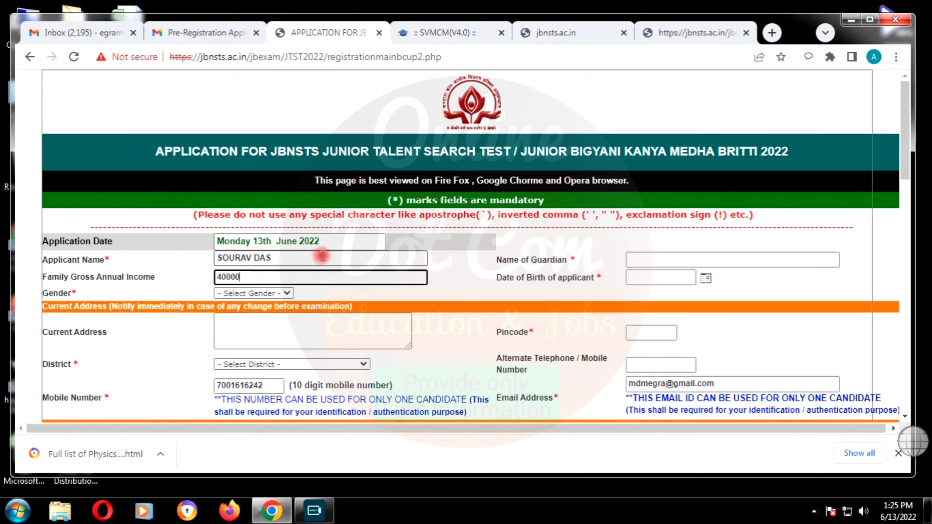
{"action": "type", "text": "0"}
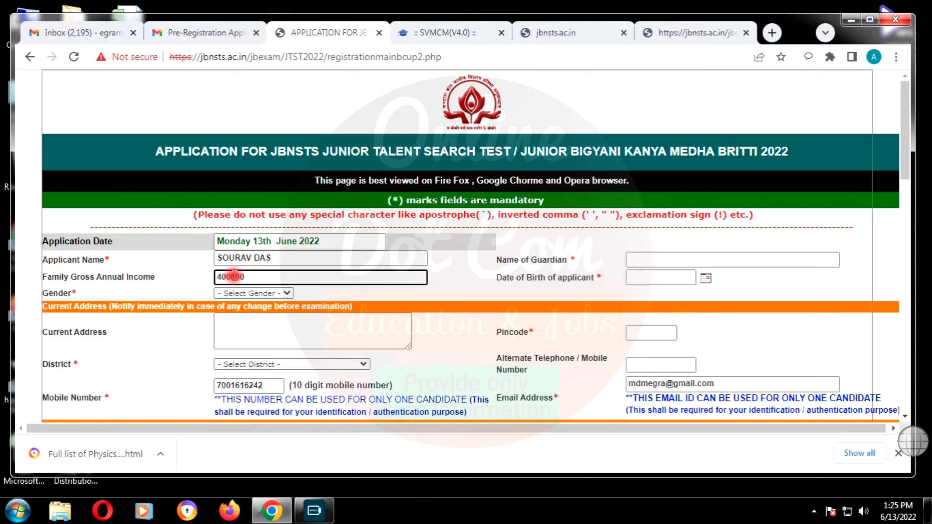
{"action": "left_click_drag", "start_coordinate": [222, 277], "coordinate": [216, 277]}
{"action": "type", "text": "2"}
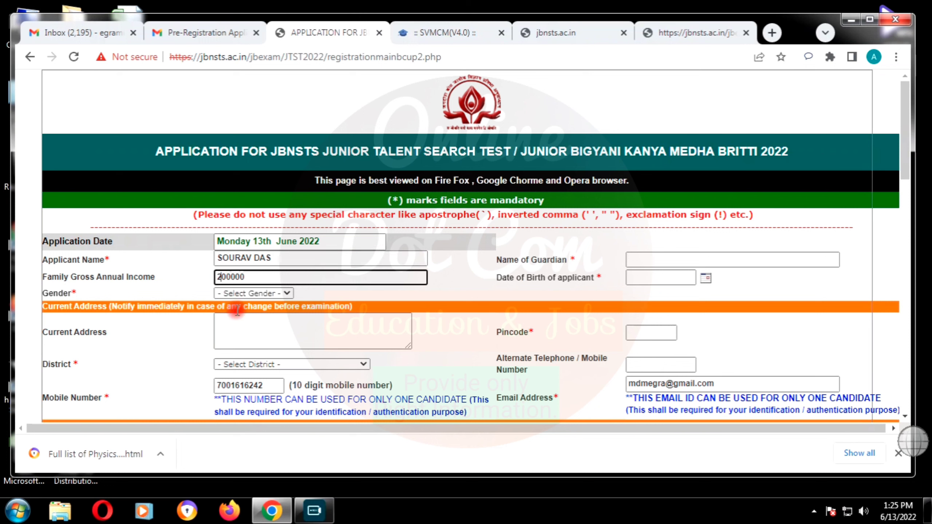
{"action": "left_click", "coordinate": [249, 292]}
{"action": "left_click", "coordinate": [235, 313]}
{"action": "left_click", "coordinate": [654, 261]}
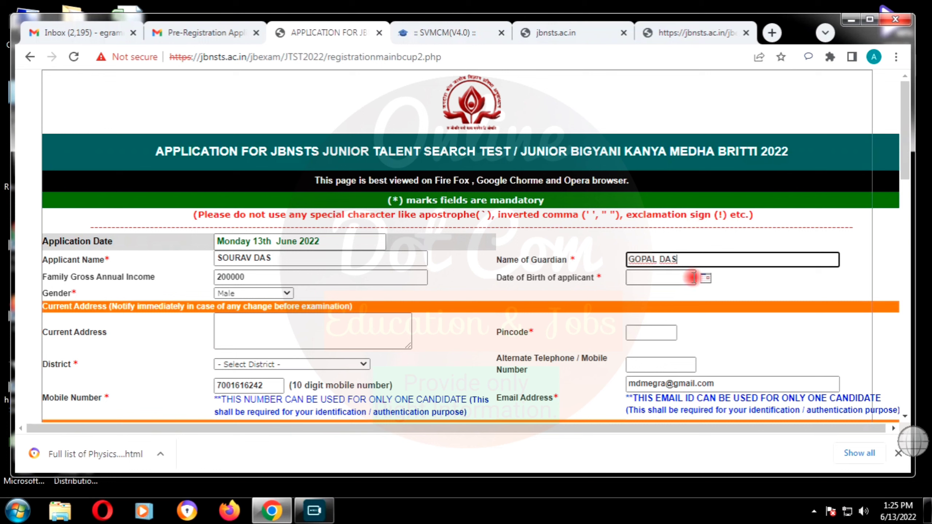
Pick 07 Jun 2006 as the date of birth
{"action": "left_click", "coordinate": [693, 278]}
{"action": "left_click", "coordinate": [714, 295]}
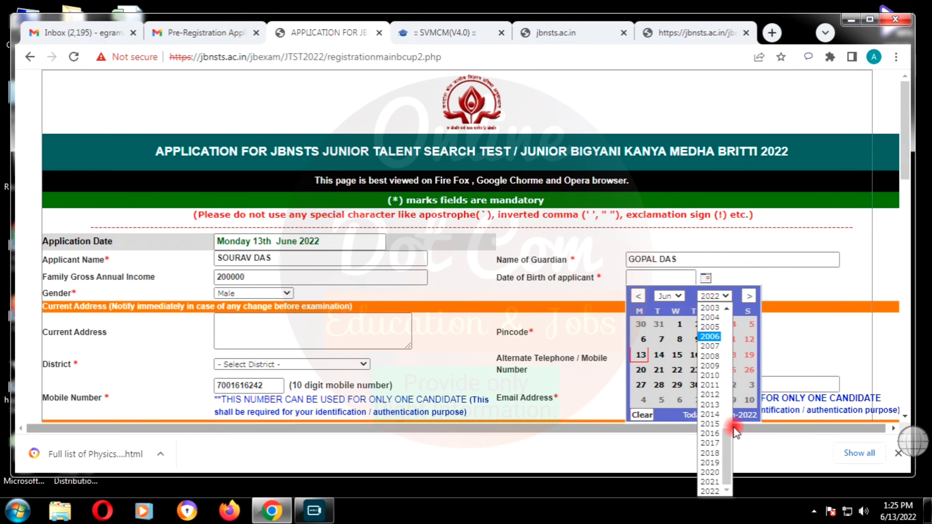
{"action": "left_click", "coordinate": [710, 336]}
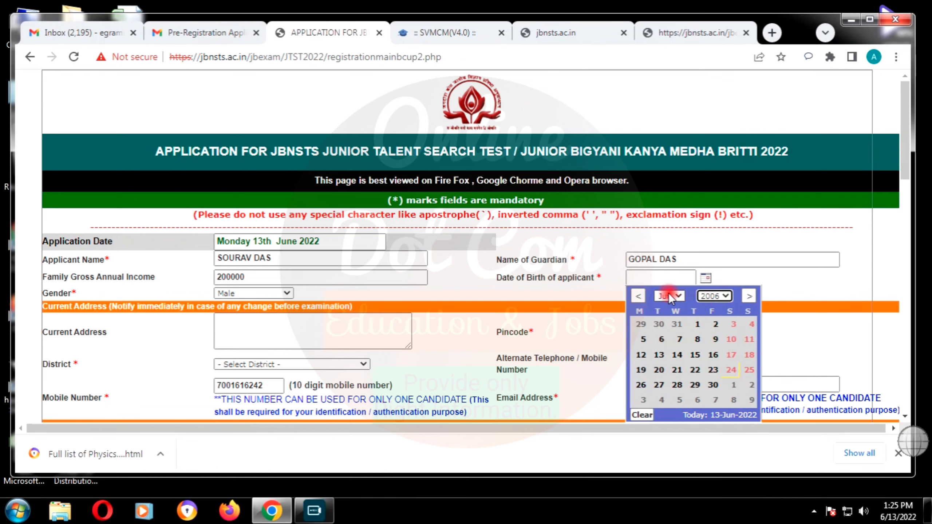
{"action": "left_click", "coordinate": [677, 339]}
Enter the current address and pincode, with district Paschim Medinipur
{"action": "left_click", "coordinate": [242, 340]}
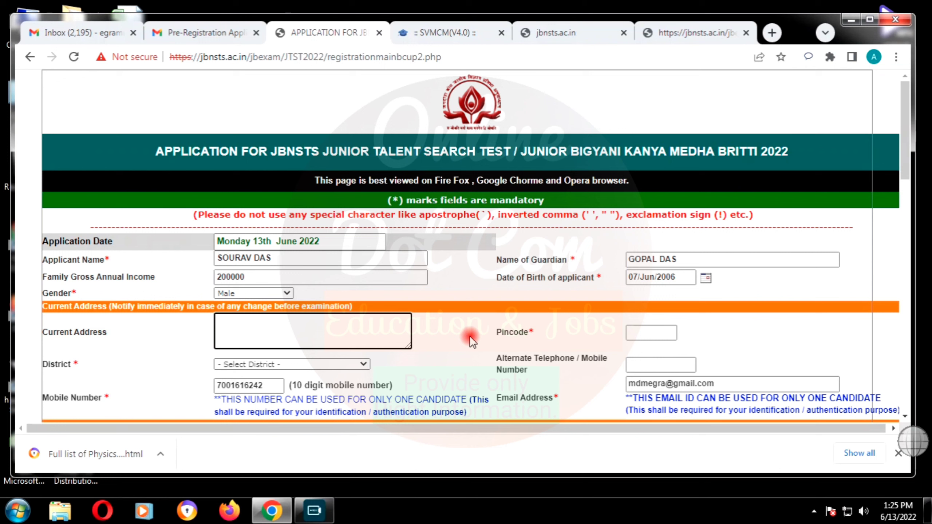
{"action": "type", "text": "ARU"}
{"action": "key", "text": "BackSpace"}
{"action": "key", "text": "BackSpace"}
{"action": "key", "text": "BackSpace"}
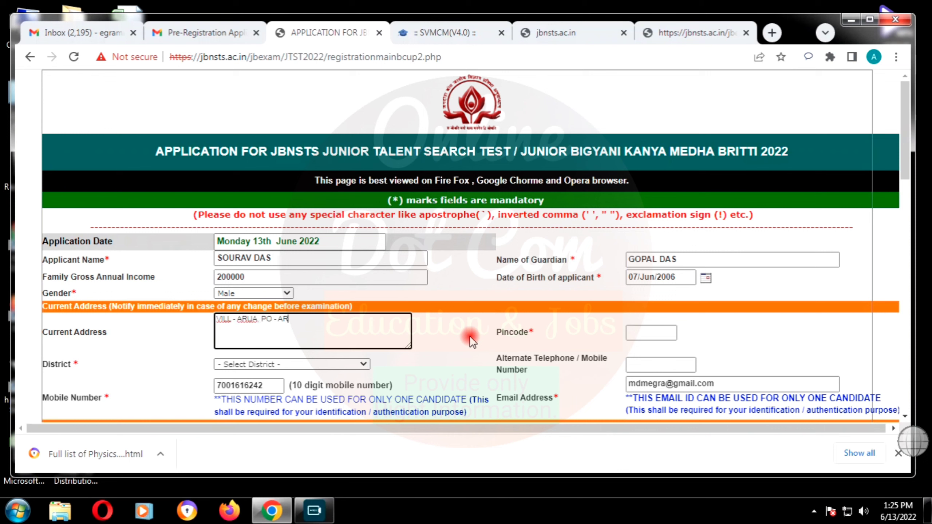
{"action": "key", "text": "Tab"}
{"action": "type", "text": "7214"}
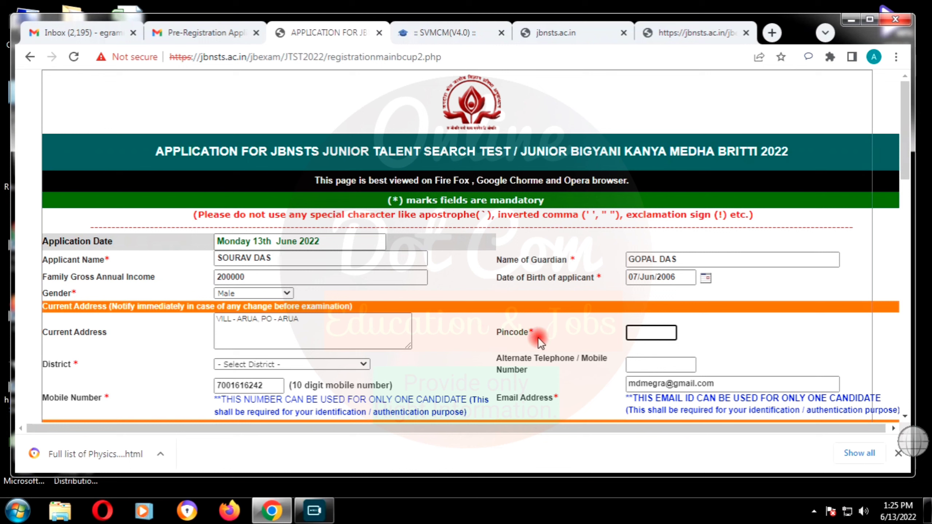
{"action": "type", "text": "51"}
{"action": "key", "text": "Tab"}
{"action": "type", "text": "pu"}
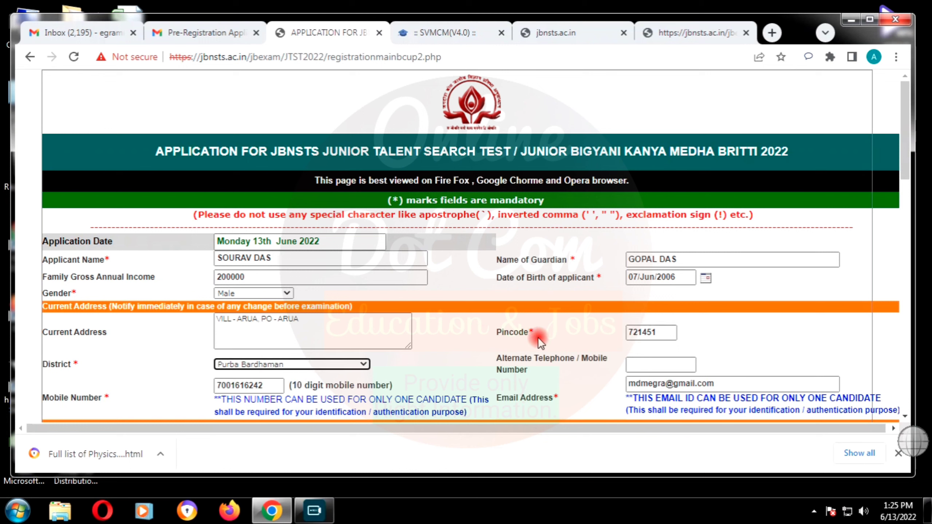
{"action": "key", "text": "Up"}
{"action": "key", "text": "Tab"}
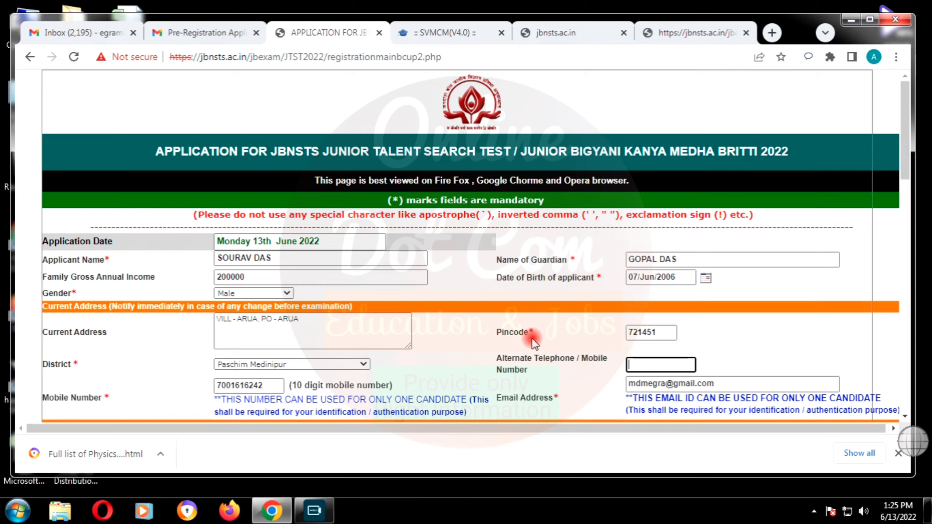
Copy the current address into the permanent address
{"action": "scroll", "coordinate": [531, 338], "scroll_direction": "down", "scroll_amount": 2}
{"action": "scroll", "coordinate": [404, 337], "scroll_direction": "down", "scroll_amount": 2}
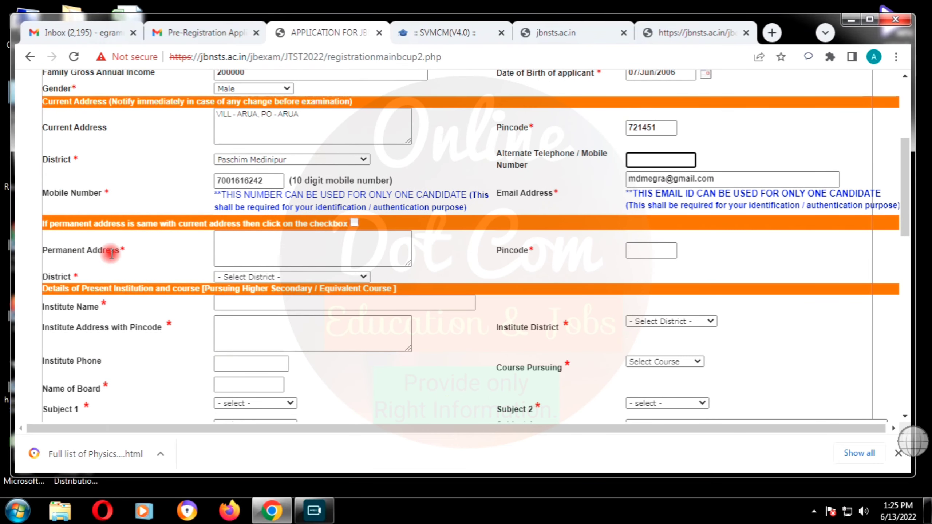
{"action": "left_click", "coordinate": [355, 222]}
{"action": "scroll", "coordinate": [342, 248], "scroll_direction": "down", "scroll_amount": 2}
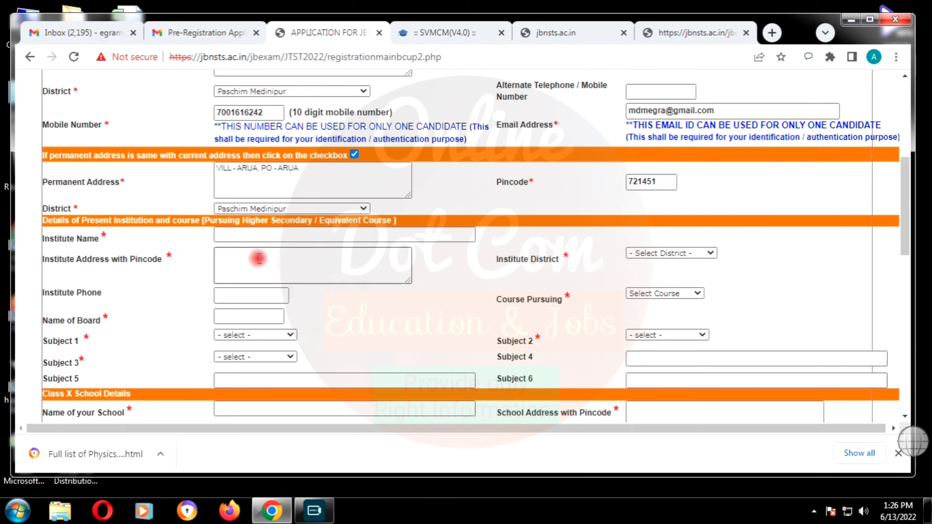
Enter institute name ARUA HIGH SCHOOL and its address with pincode
{"action": "left_click", "coordinate": [262, 237]}
{"action": "type", "text": "A"}
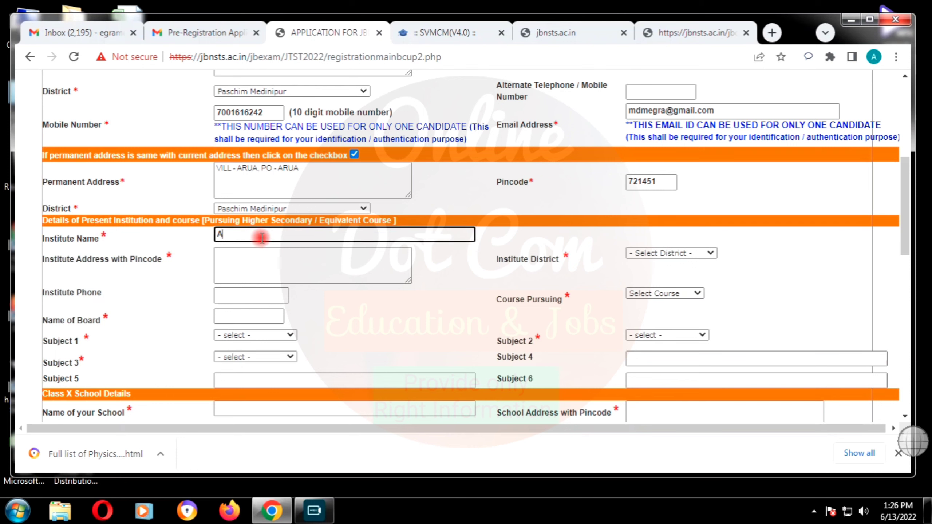
{"action": "type", "text": "RUA HIGH SCHOOL"}
{"action": "key", "text": "Tab"}
{"action": "type", "text": "ARUA"}
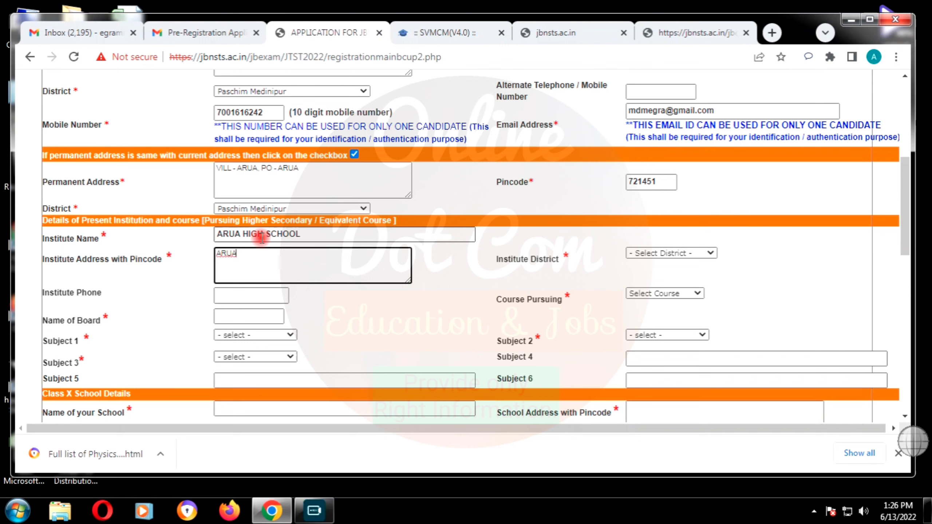
{"action": "type", "text": ", PASCHIM MEDINIPUR, 721451"}
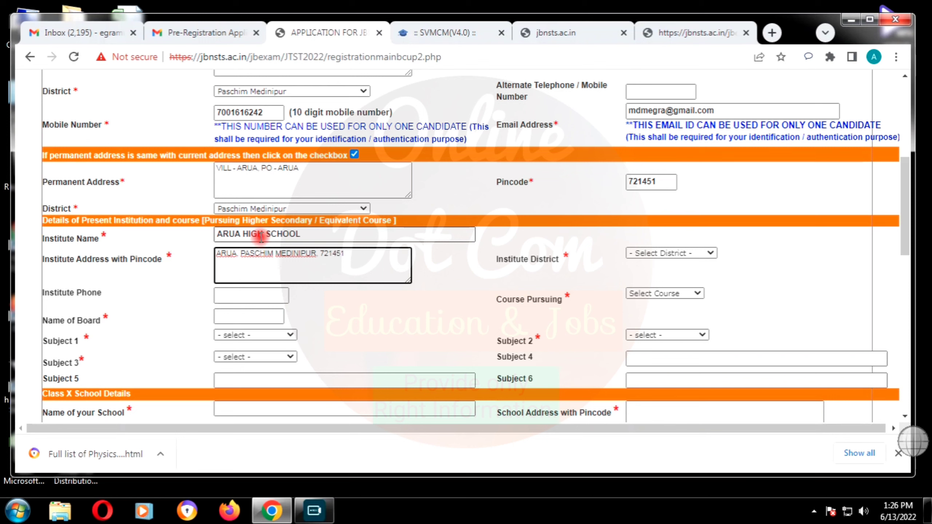
{"action": "key", "text": "Tab"}
Set institute district to Paschim Medinipur and fill in board WBCHSE
{"action": "left_click", "coordinate": [691, 258]}
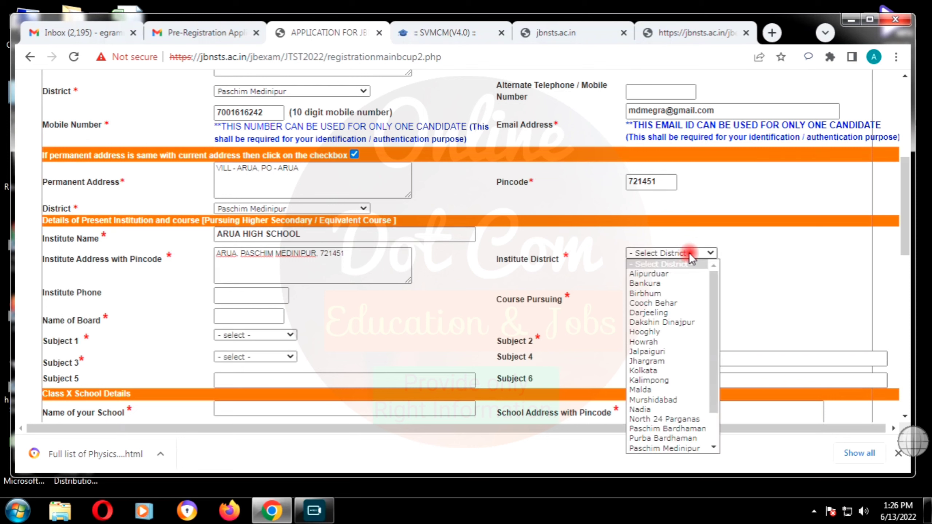
{"action": "scroll", "coordinate": [680, 453], "scroll_direction": "down", "scroll_amount": 1}
{"action": "left_click", "coordinate": [678, 446]}
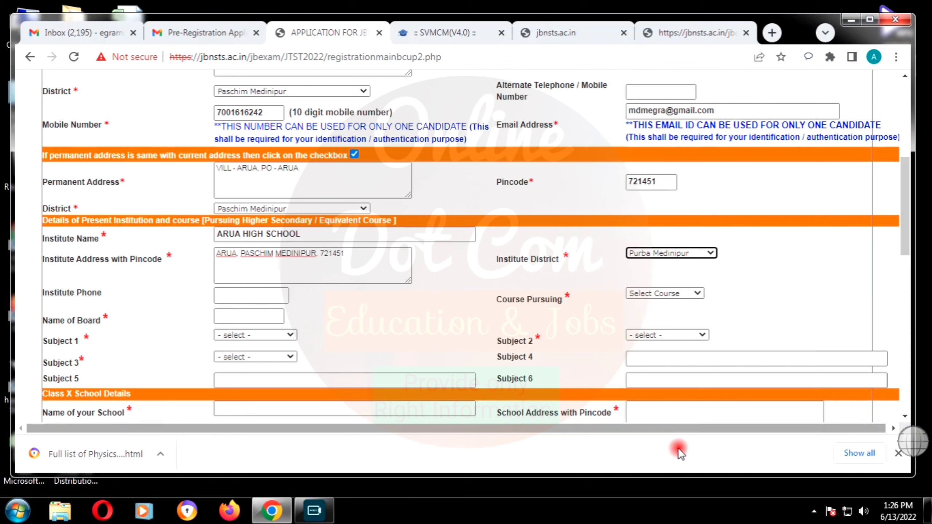
{"action": "key", "text": "Up"}
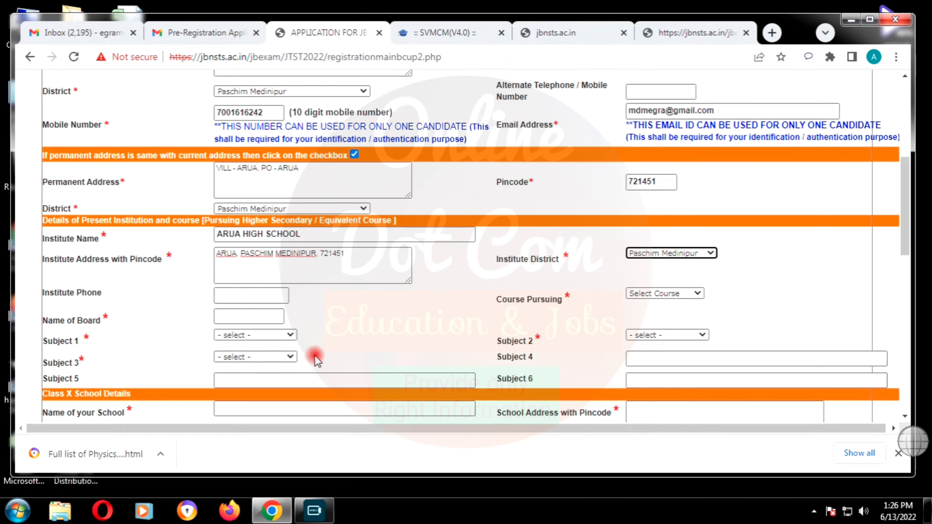
{"action": "left_click", "coordinate": [235, 297]}
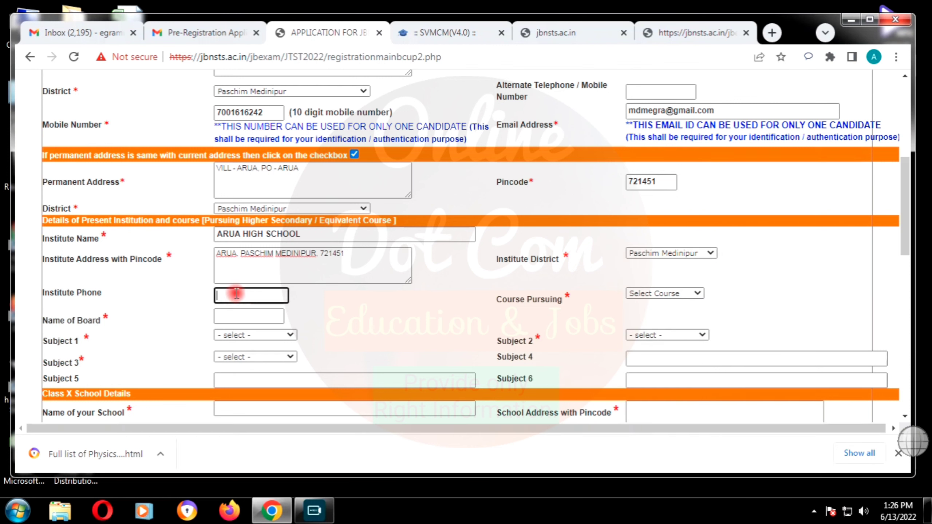
{"action": "left_click", "coordinate": [238, 314]}
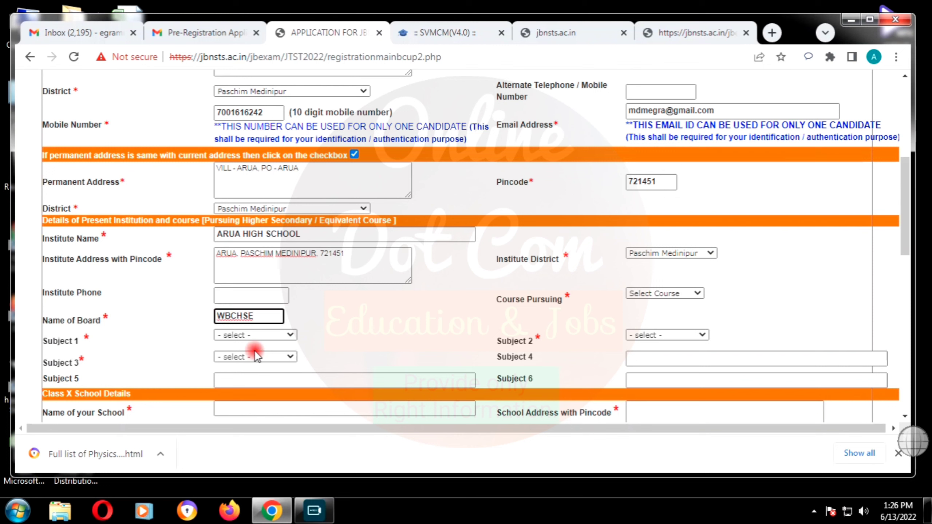
Choose course 10 + 2 (Science), subjects Physics, Chemistry, Mathematics, and begin Subject 4 'BIOL'
{"action": "left_click", "coordinate": [645, 293]}
{"action": "left_click", "coordinate": [657, 305]}
{"action": "left_click", "coordinate": [492, 497]}
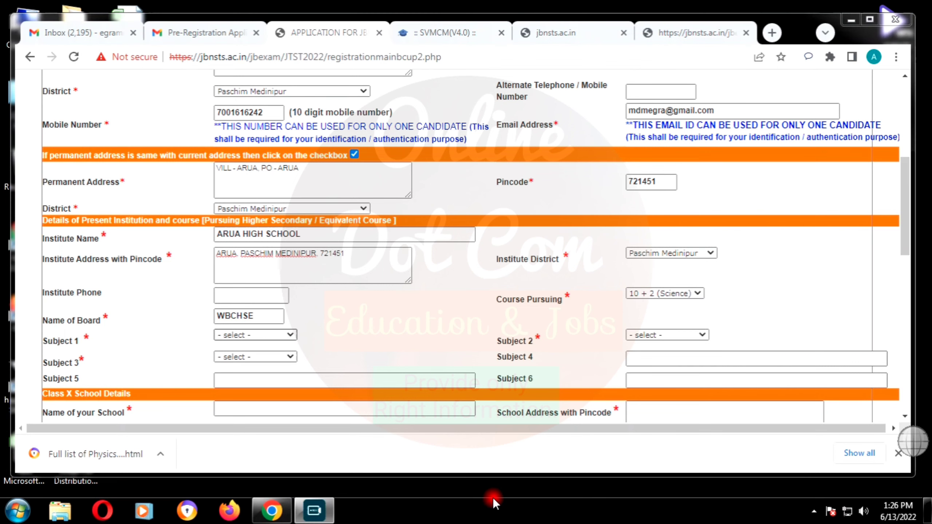
{"action": "left_click", "coordinate": [258, 334]}
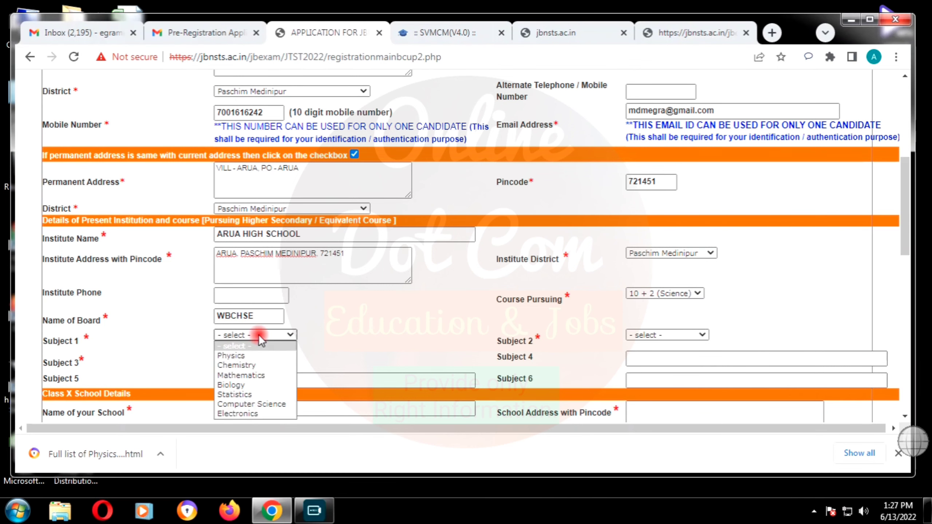
{"action": "left_click", "coordinate": [242, 356]}
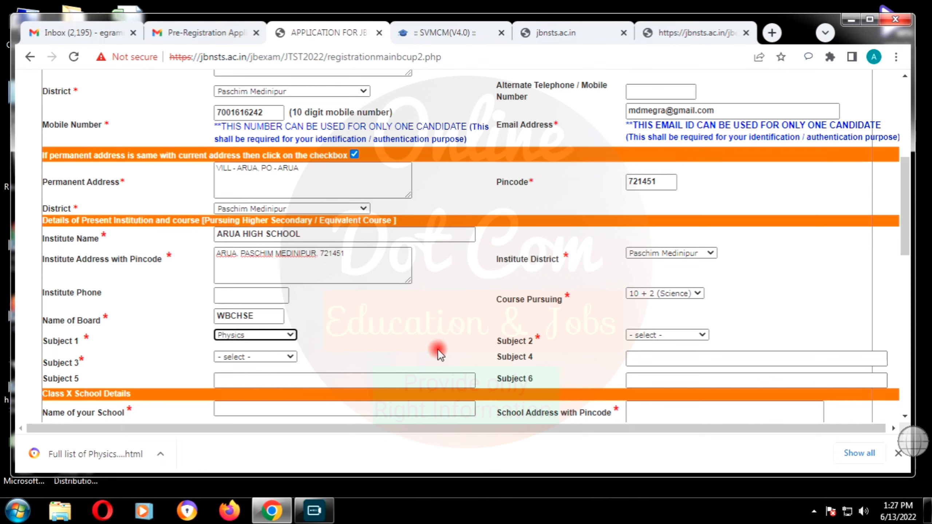
{"action": "left_click", "coordinate": [652, 335]}
{"action": "left_click", "coordinate": [651, 367]}
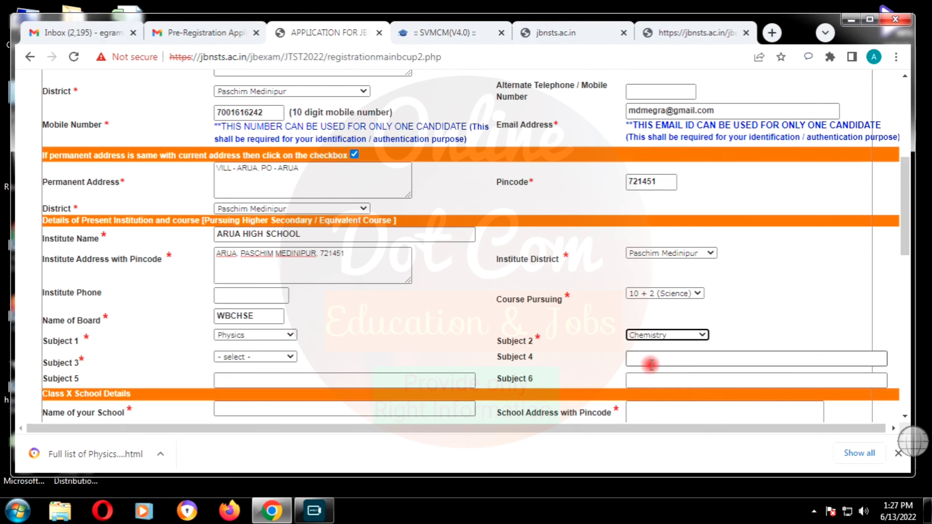
{"action": "left_click", "coordinate": [289, 356]}
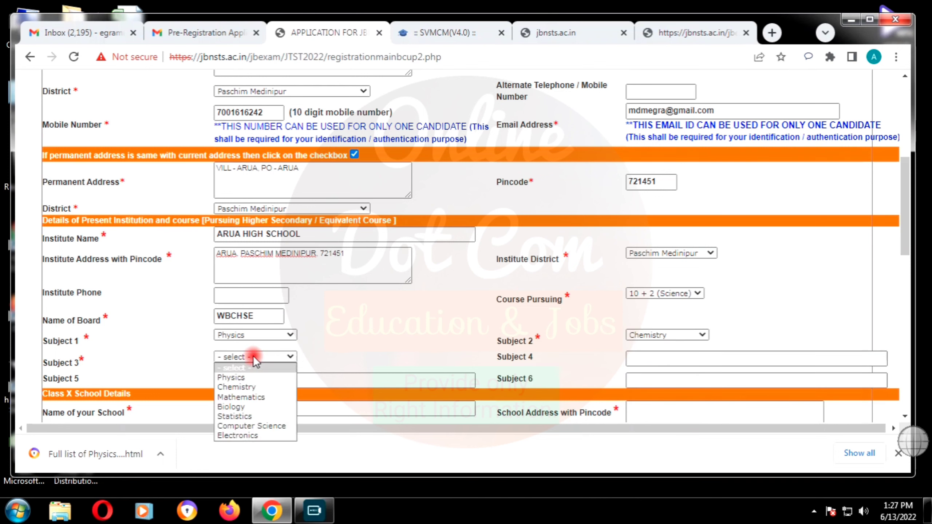
{"action": "left_click", "coordinate": [253, 396]}
{"action": "left_click", "coordinate": [659, 355]}
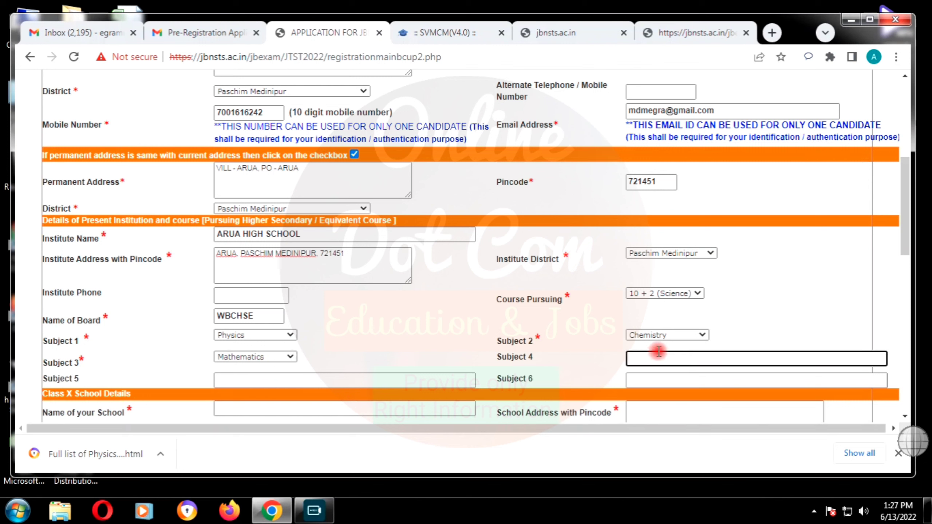
{"action": "type", "text": "BIOL"}
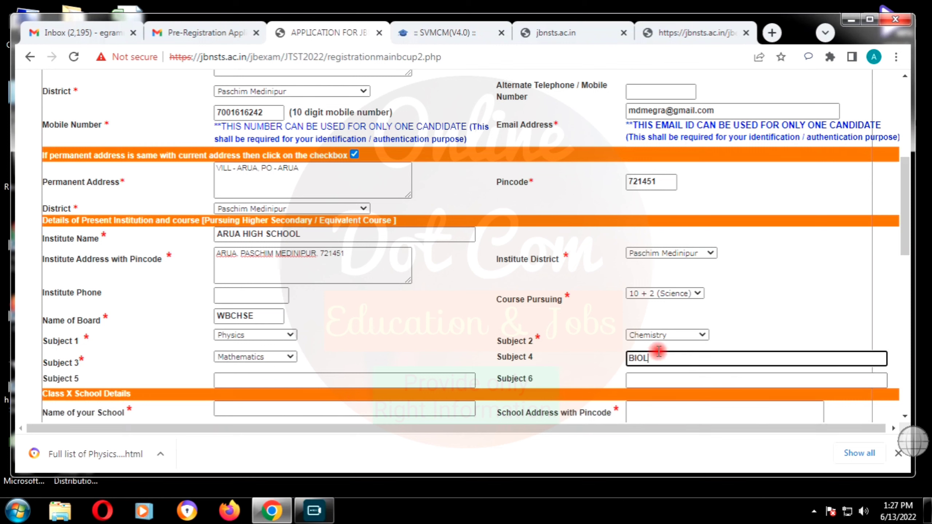